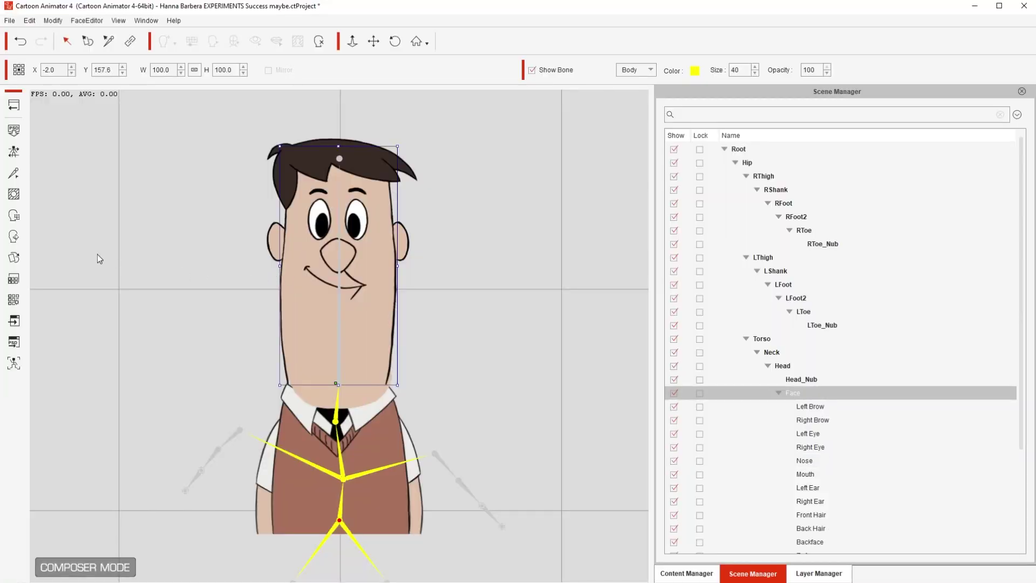
Open the 360 Head Creator on the cartoon man's head.
click(15, 244)
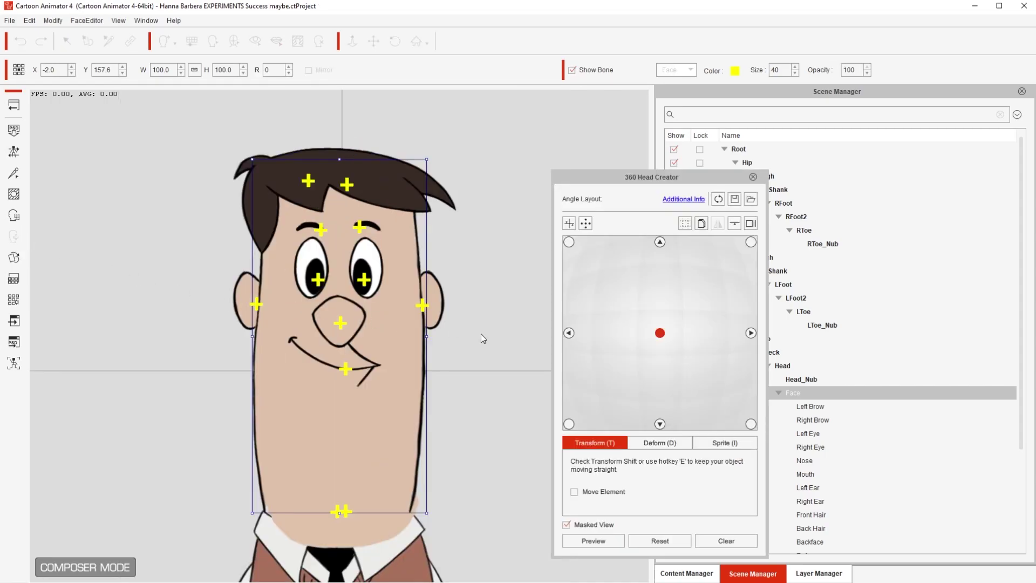
In Quick Head Turn Setup, set right and left turn angles to 90 and up/down turns to 15.
click(568, 229)
drag(716, 247, 741, 249)
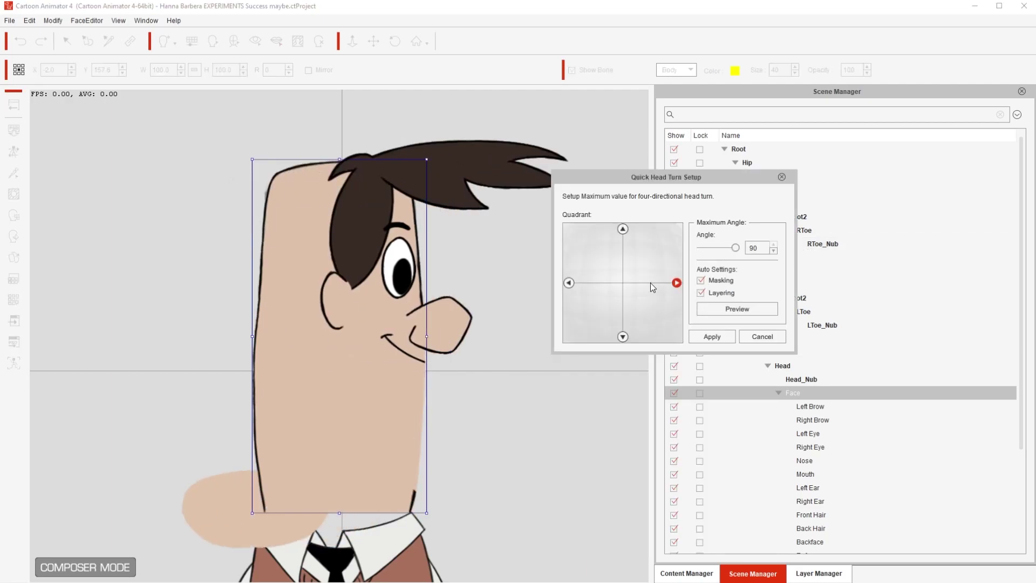
click(569, 284)
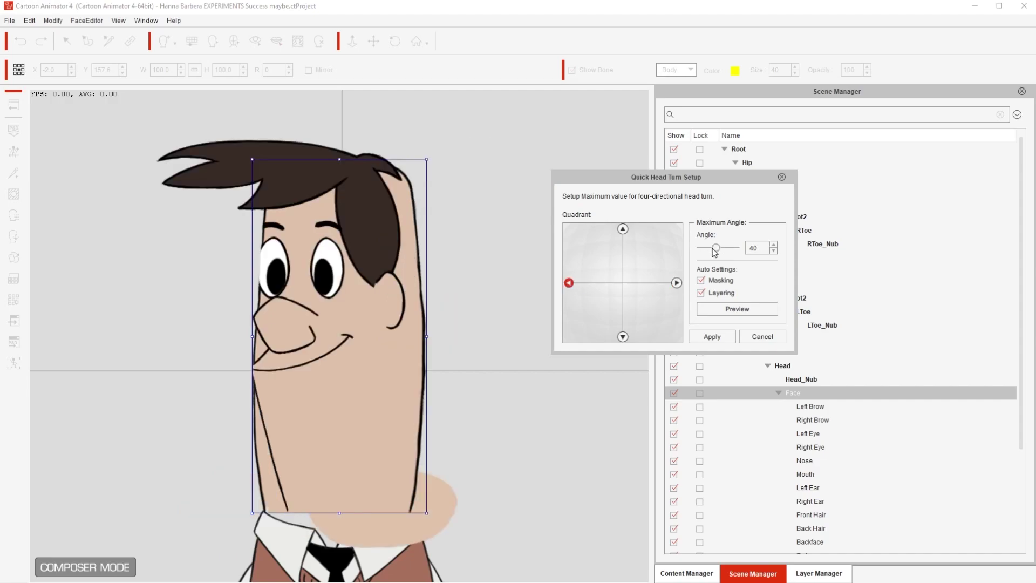
drag(714, 249, 796, 253)
click(624, 234)
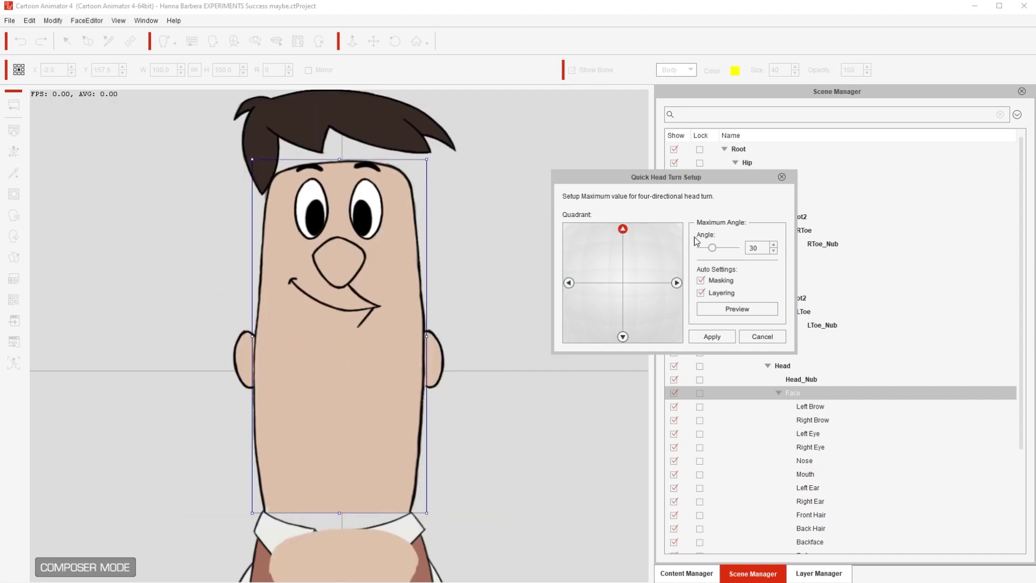
scroll(758, 251, down, 3)
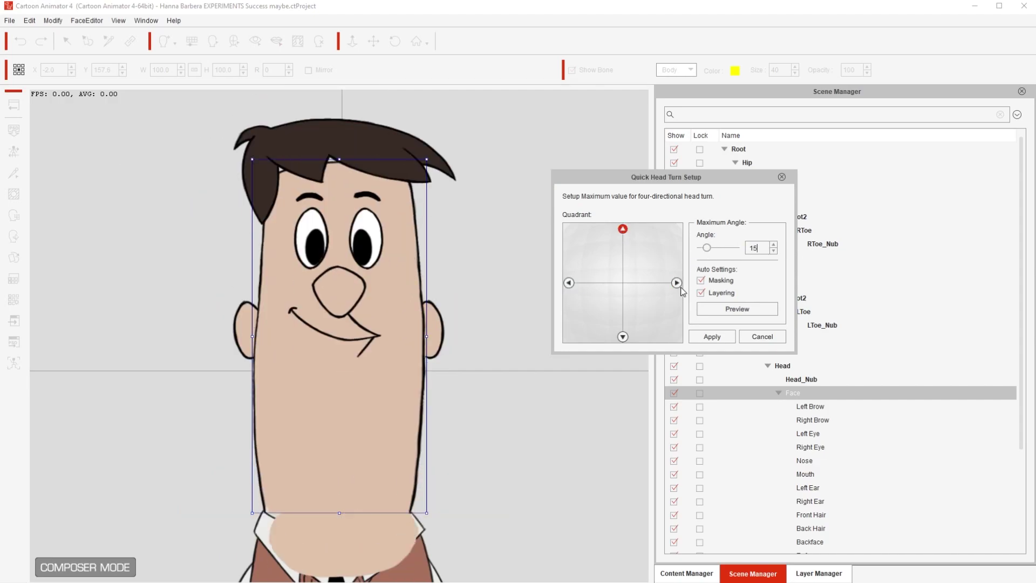
click(623, 338)
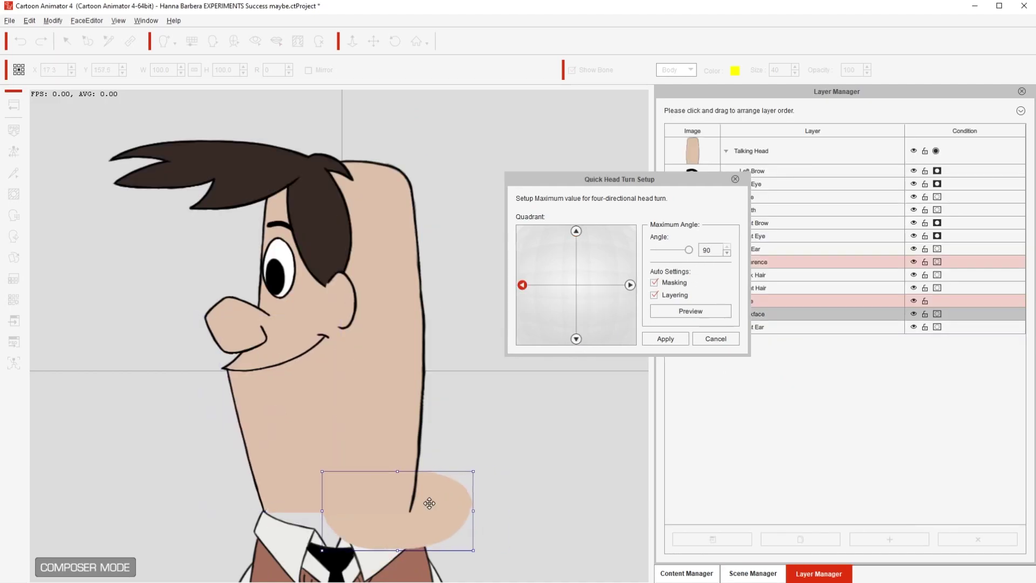
click(340, 235)
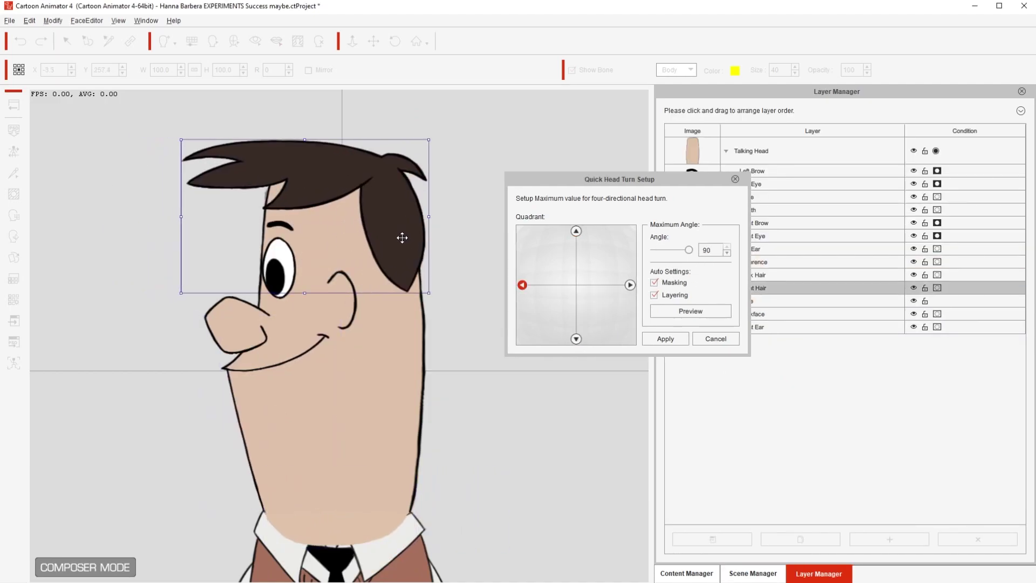
Shift the mouth left in the right-turned head pose.
click(341, 297)
click(278, 270)
click(630, 284)
click(439, 409)
drag(440, 409, 410, 411)
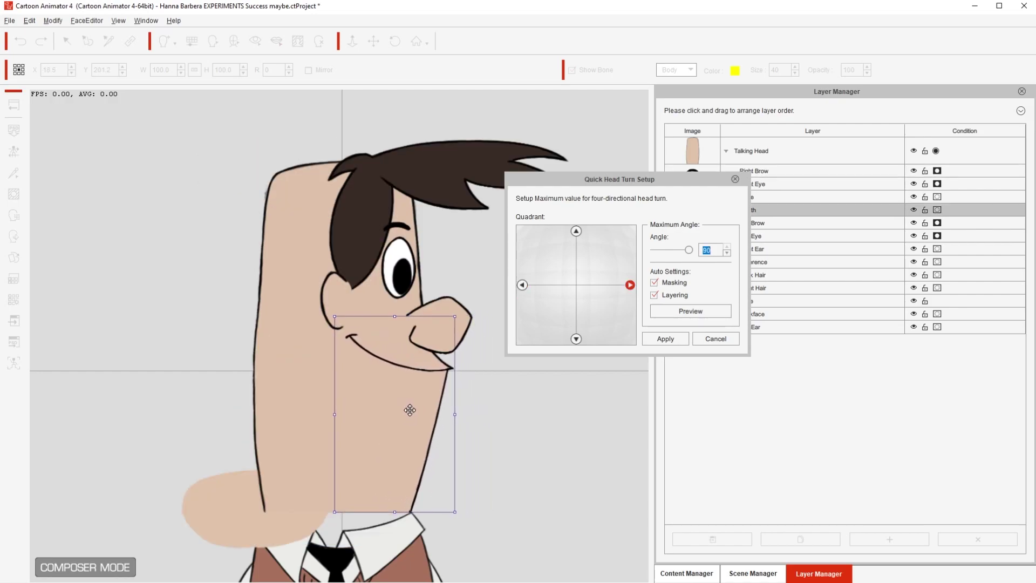
In the downward head pose, raise the hair and nudge the neck backface down.
click(370, 178)
click(227, 527)
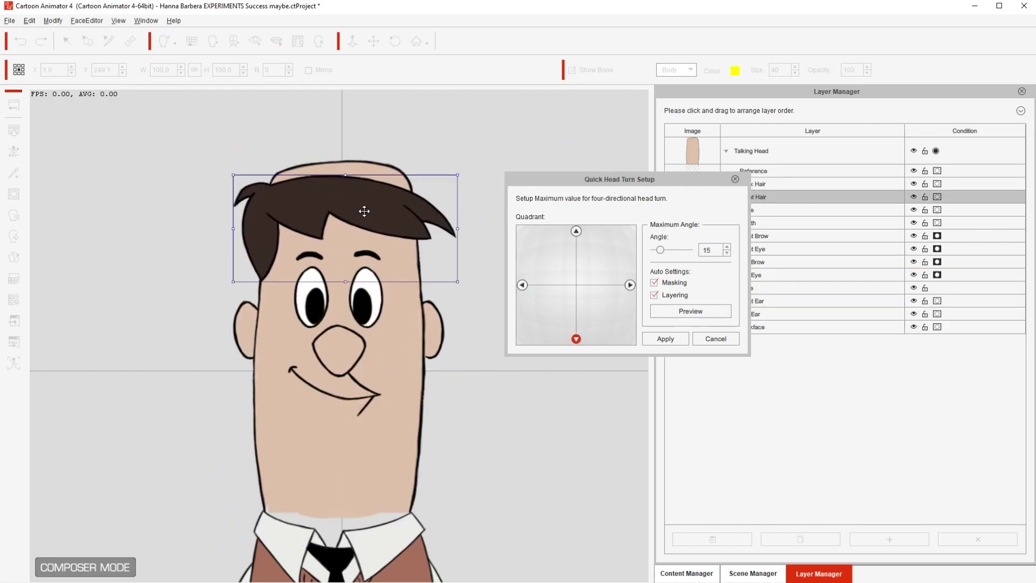
drag(365, 211, 366, 188)
click(332, 532)
click(434, 292)
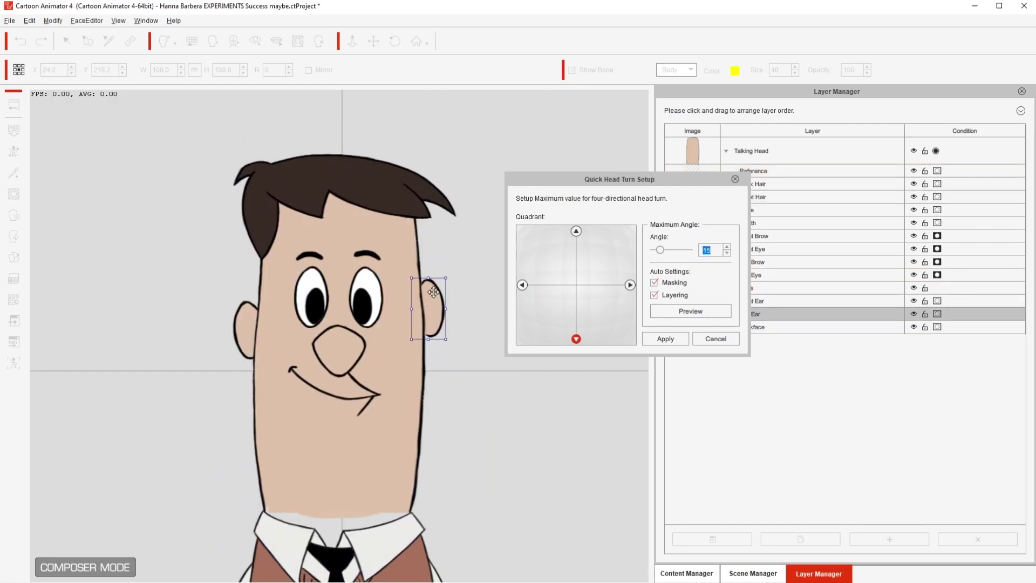
click(243, 297)
drag(355, 494, 362, 504)
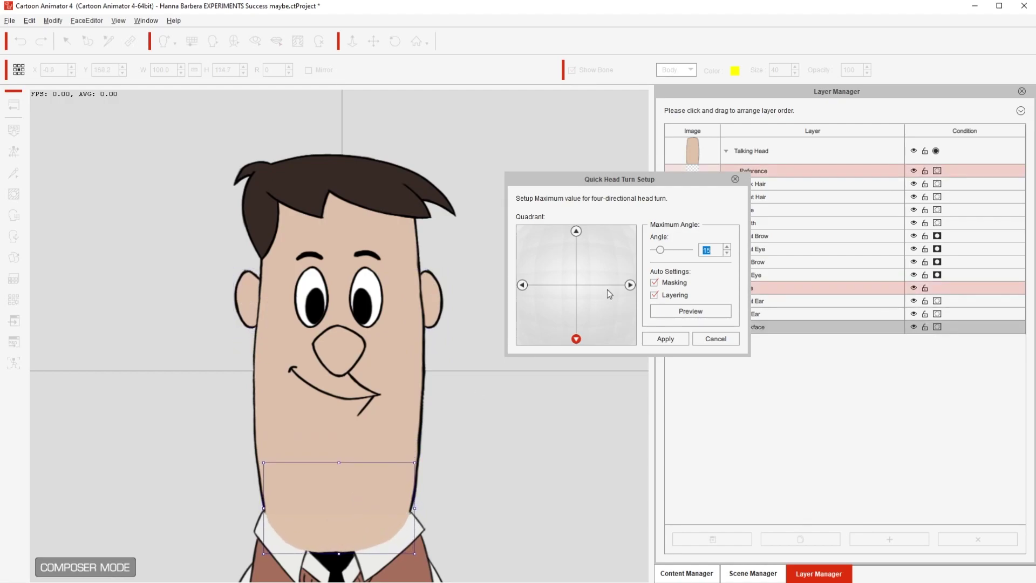
Preview the head turn, then apply the quick head-turn settings, confirming the overwrite.
click(630, 285)
click(691, 311)
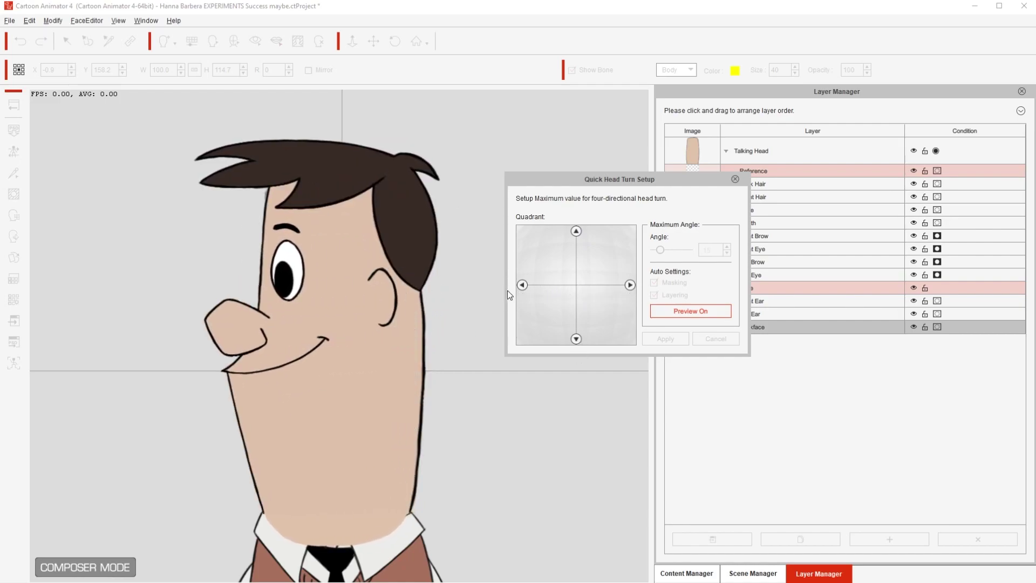
click(671, 313)
click(672, 341)
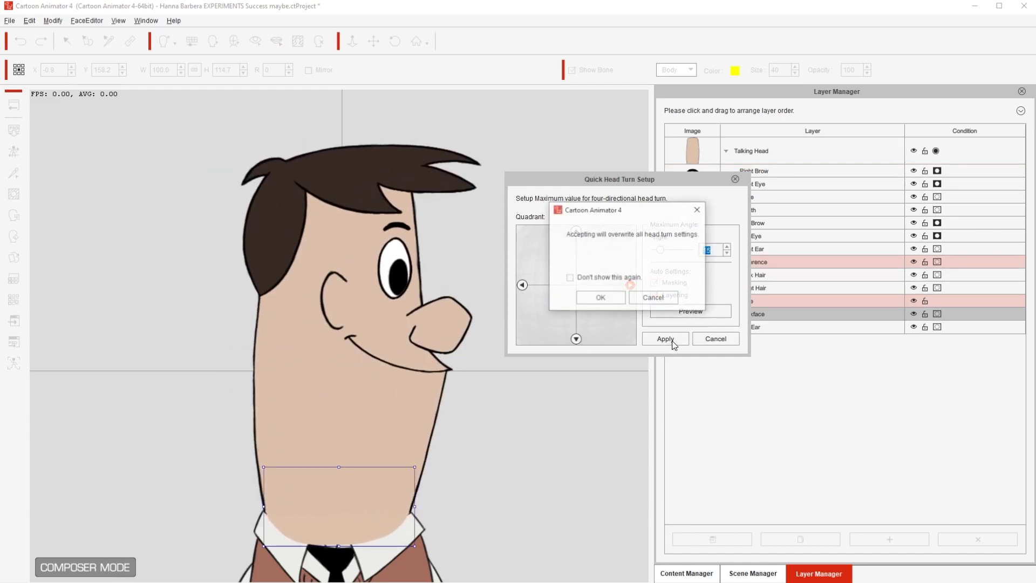
click(600, 300)
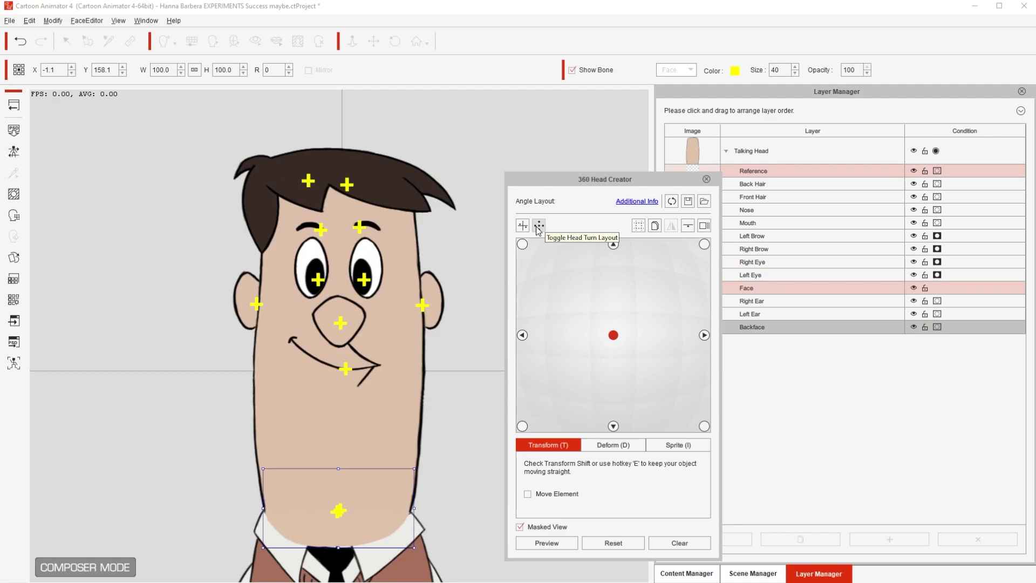
In the Head Turn Layout, go to a three-quarter angle and move the mouth right.
click(539, 227)
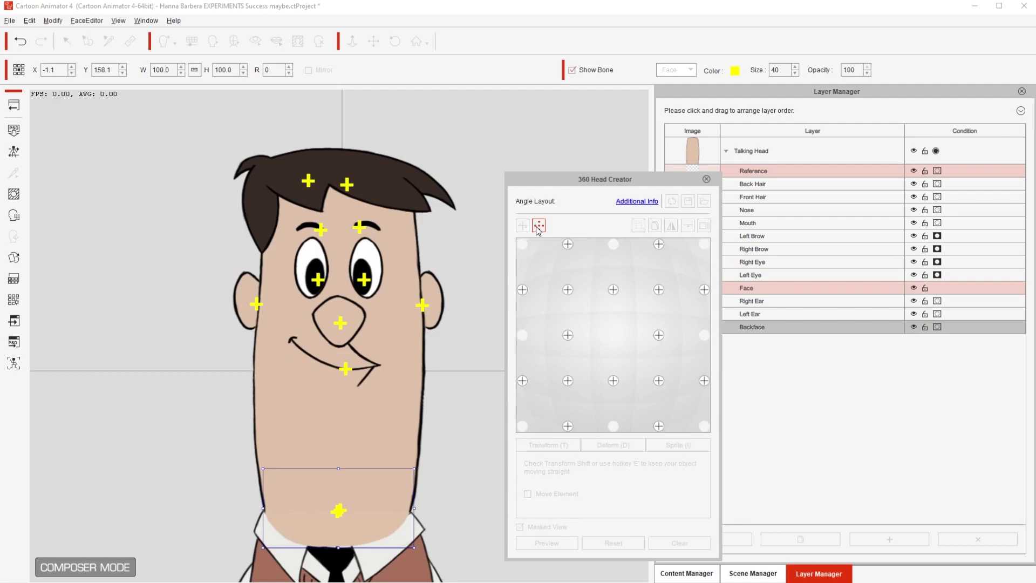
click(659, 336)
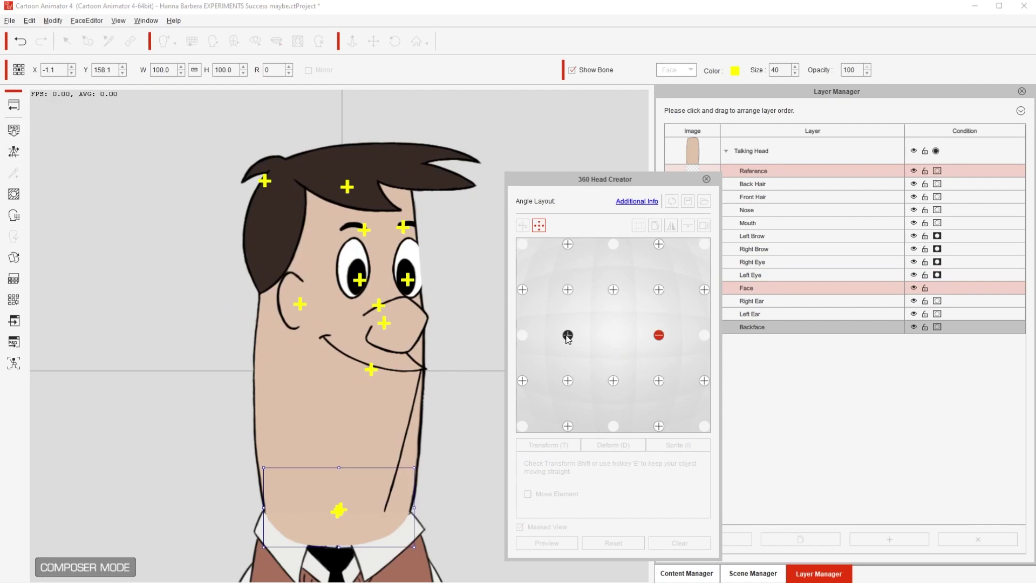
click(568, 335)
key(t)
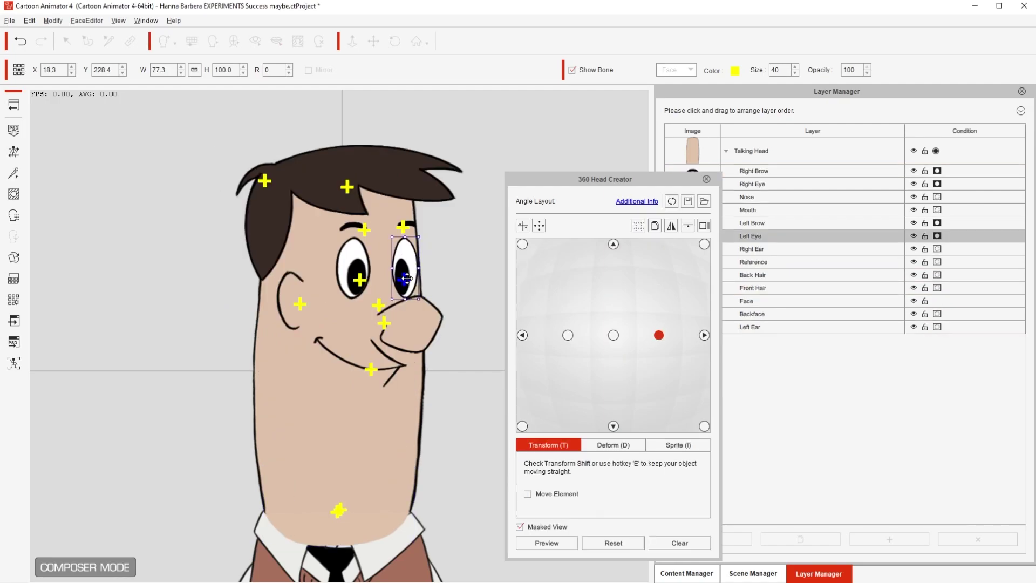
click(420, 226)
drag(371, 368, 404, 370)
Adjust the right eye, right brow and nose layers in the opposite three-quarter pose.
click(291, 303)
click(280, 357)
click(282, 282)
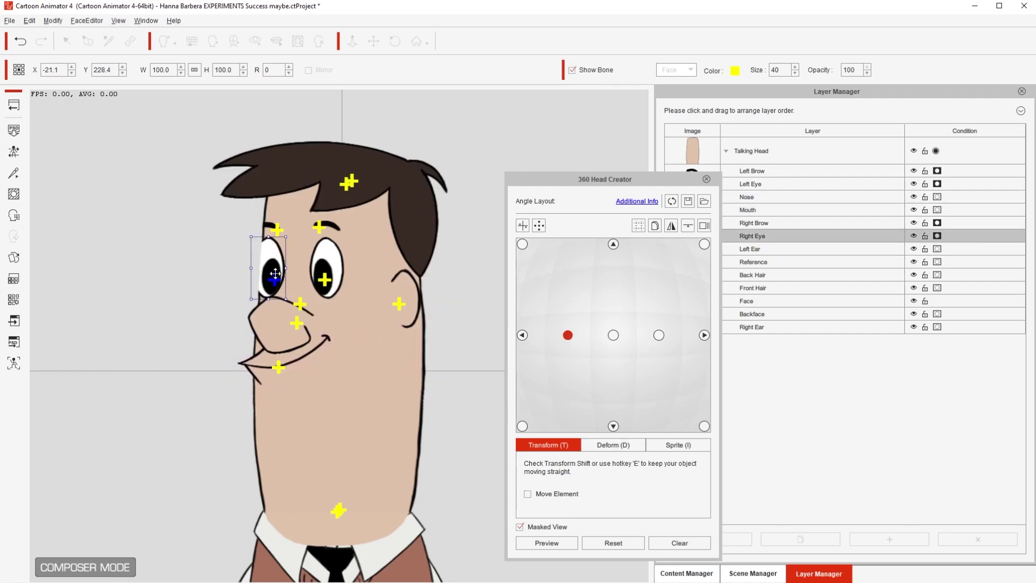
click(275, 228)
click(289, 324)
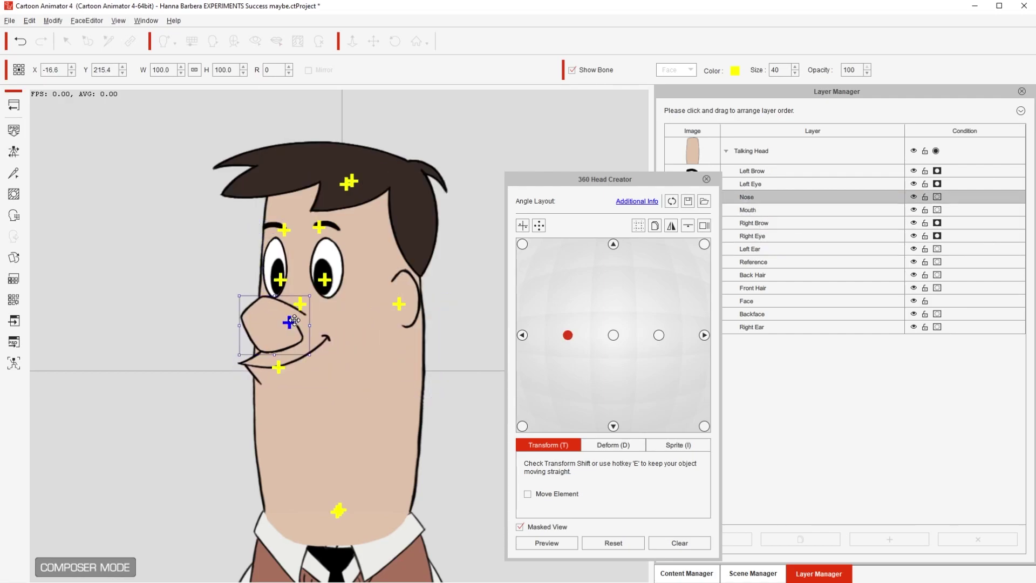
Show the angle grid, widen the right-turn zone, and test turning and tilting the head.
click(639, 227)
drag(546, 324, 532, 324)
click(660, 336)
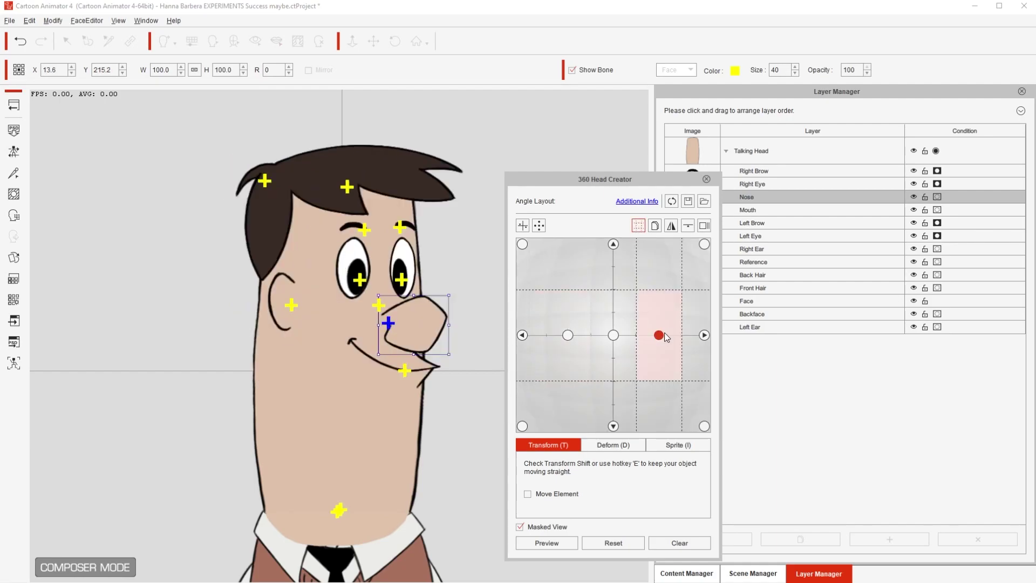
drag(683, 323, 698, 324)
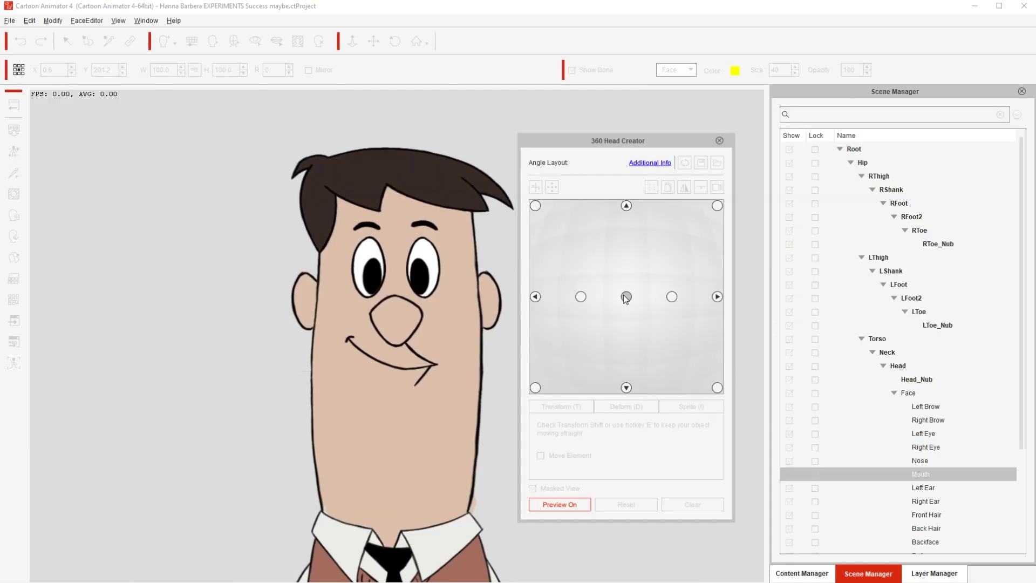
drag(623, 294, 526, 297)
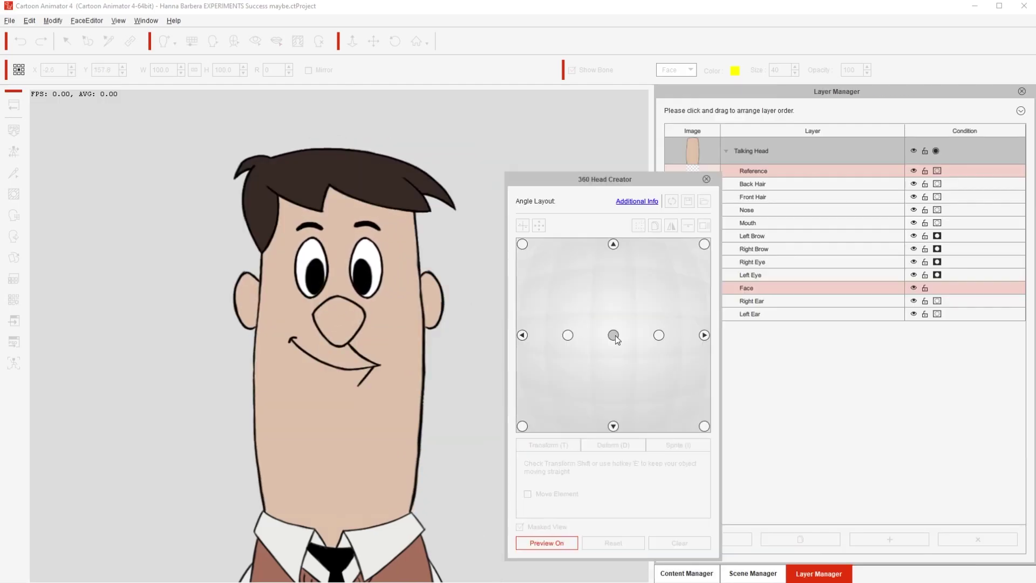
drag(616, 335, 617, 416)
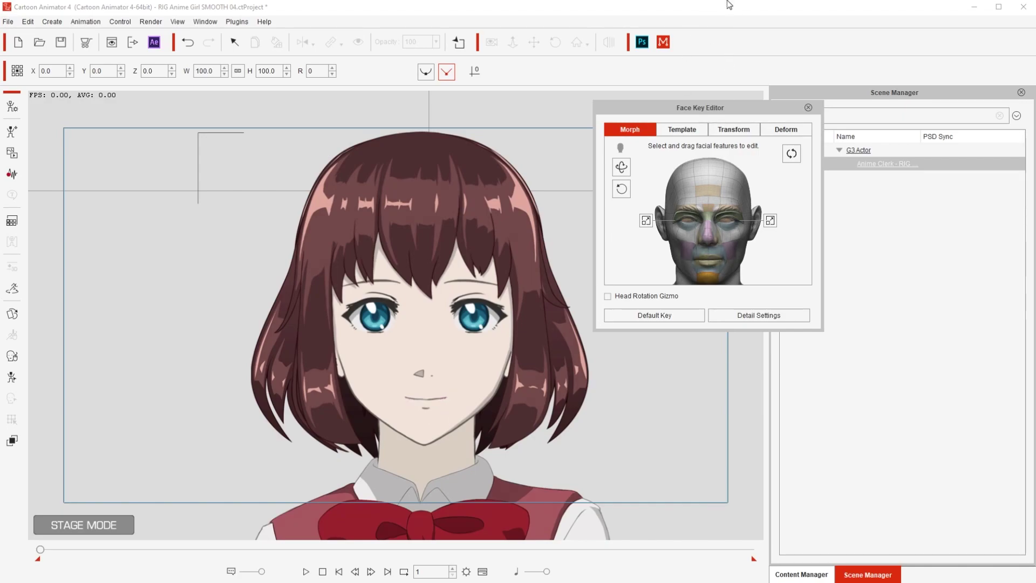
Close both eyes with the Eye Blink Left and Eye Blink Right sliders in Detail Settings.
drag(718, 107, 644, 107)
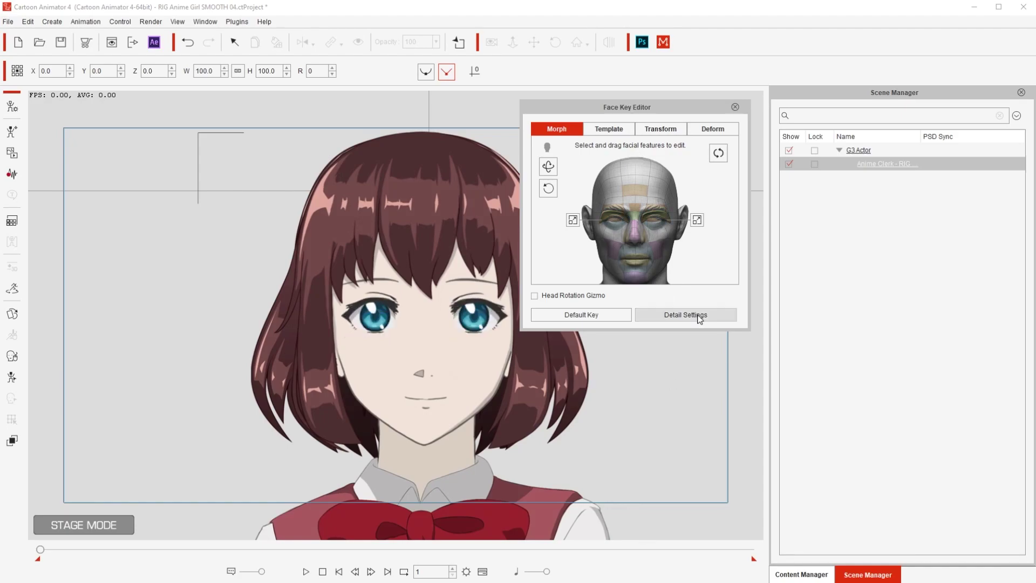
click(699, 318)
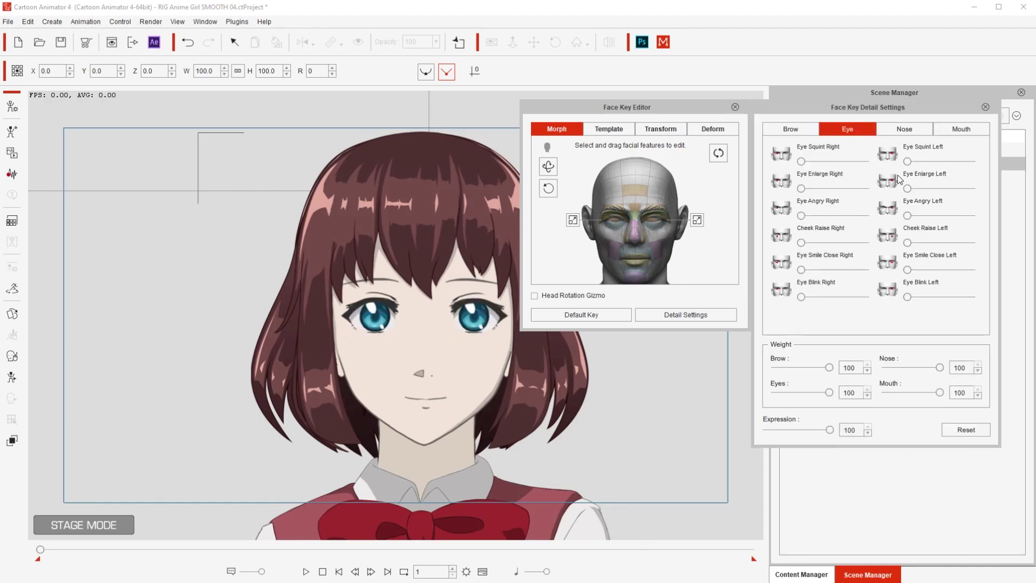
drag(908, 297, 987, 303)
drag(802, 298, 932, 303)
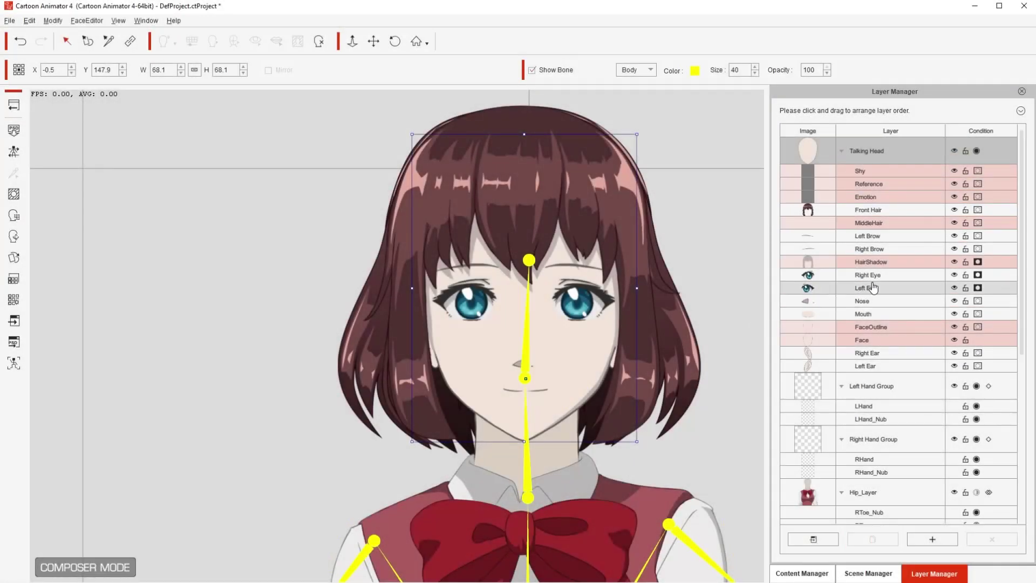
Add LEye blink.png at the Left Eye layer and fit it over the left eye.
click(875, 275)
click(883, 293)
click(938, 541)
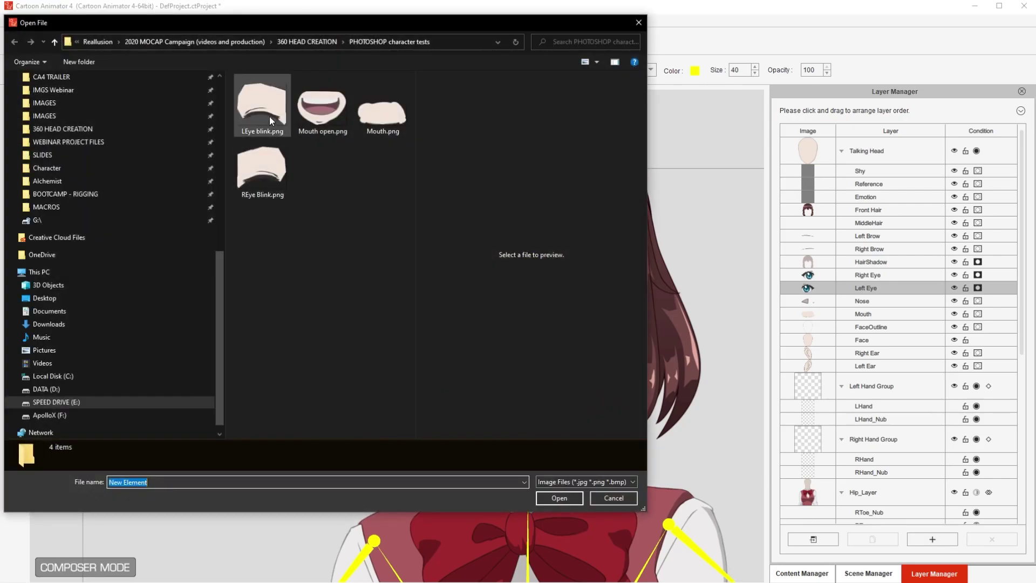
double_click(265, 110)
drag(647, 336, 585, 278)
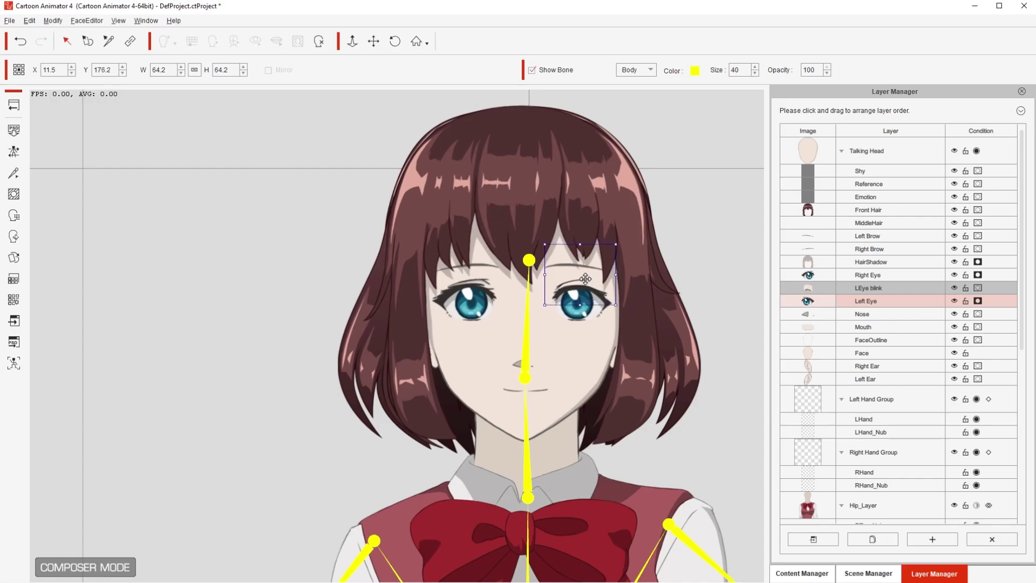
Add REye Blink.png as a new layer at the Right Eye.
click(868, 275)
click(933, 539)
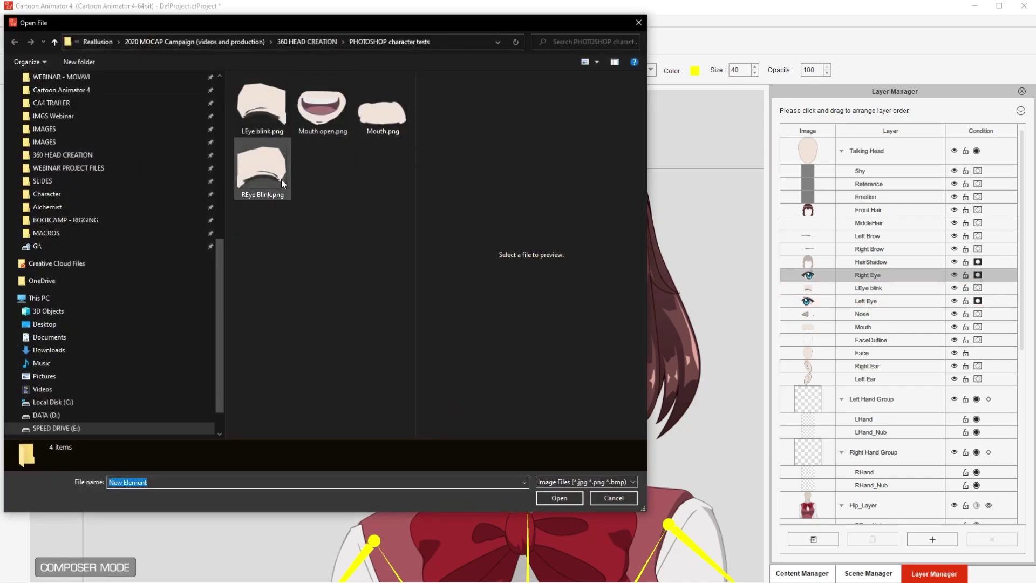
double_click(281, 179)
click(583, 279)
mouse_move(584, 279)
mouse_down()
mouse_move(581, 316)
mouse_move(734, 275)
mouse_move(734, 224)
mouse_move(594, 287)
mouse_move(583, 266)
mouse_up()
key(ctrl+z)
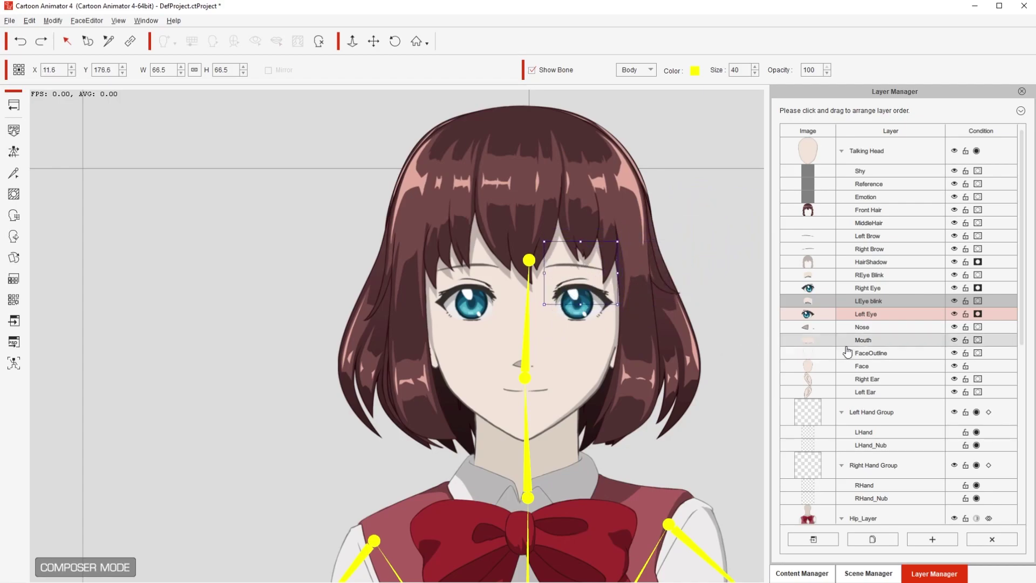
Import Mouth open.png at FaceOutline, shrink it to about 72% and place it on the face.
click(863, 340)
click(875, 357)
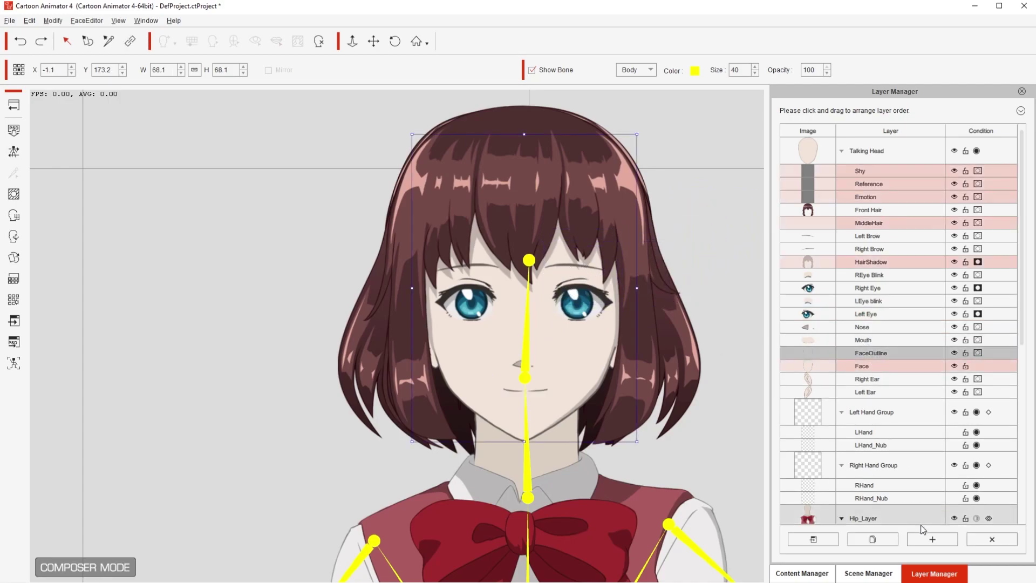
click(933, 540)
click(321, 115)
double_click(321, 115)
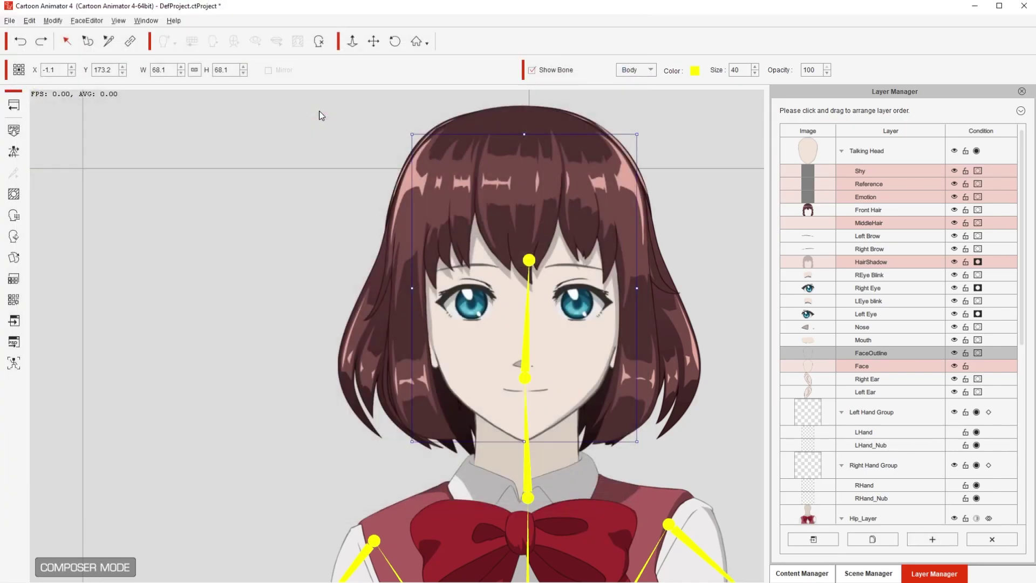
drag(573, 365, 540, 390)
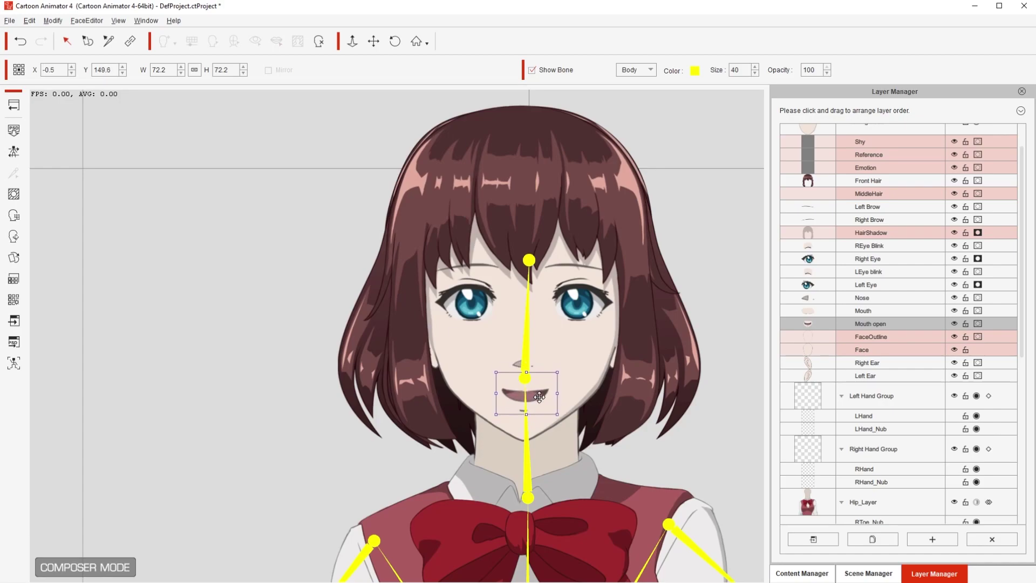
drag(540, 391, 540, 404)
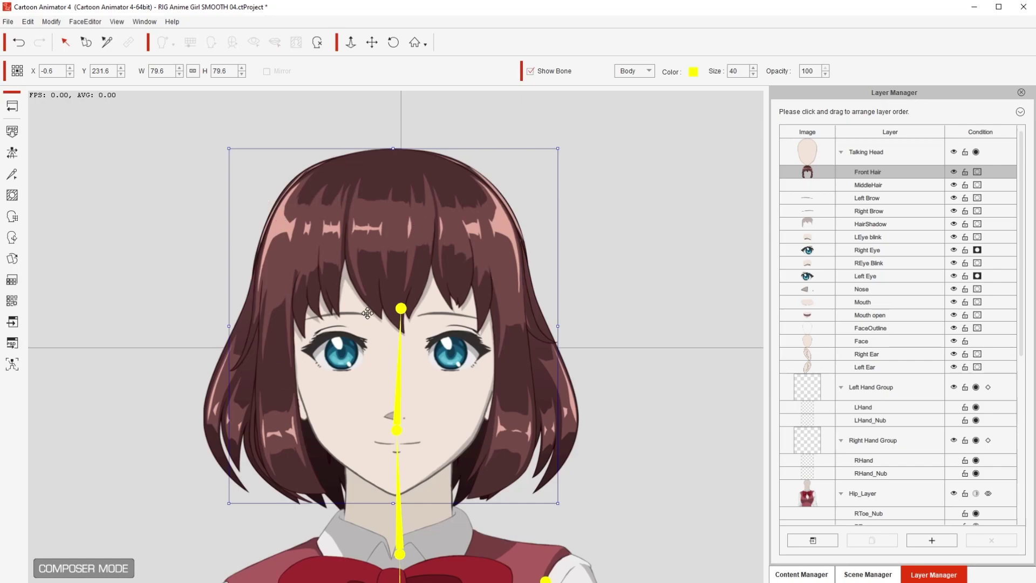
Open the Facial Animation Setup dialog from the left toolbar.
click(11, 217)
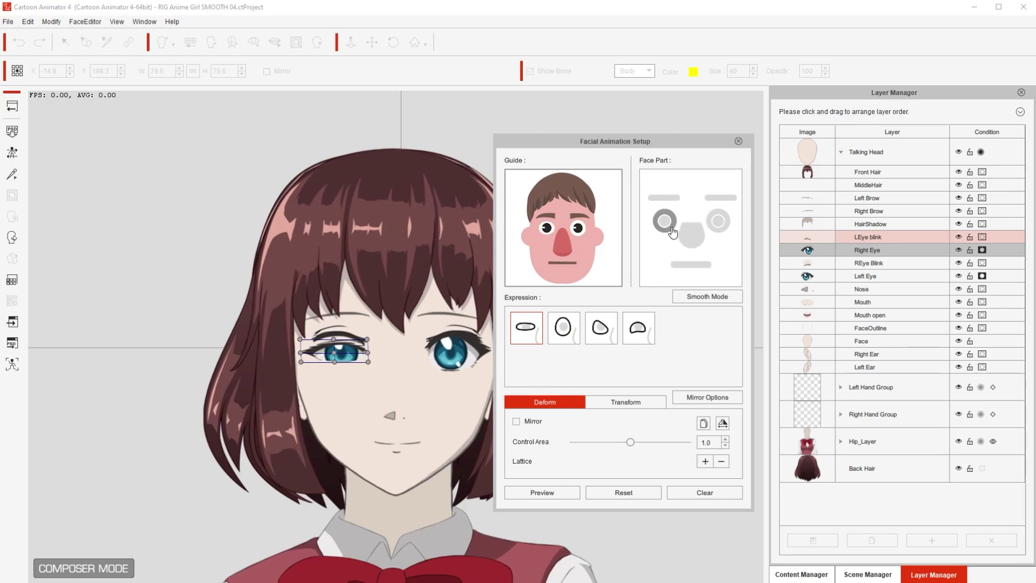
Convert the right eye to smooth mode and position its blink sprite on the closed expressions.
click(704, 300)
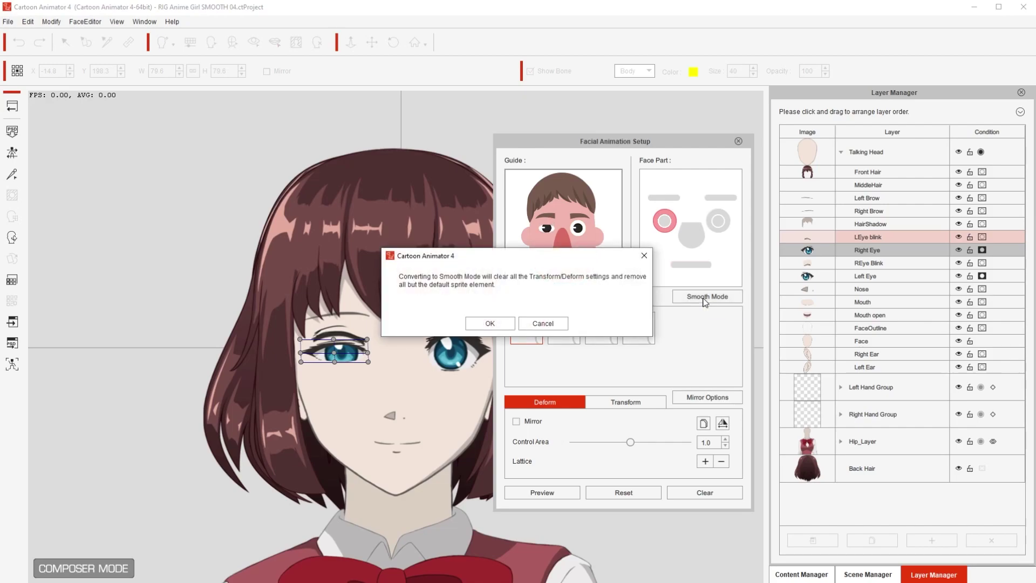
click(490, 323)
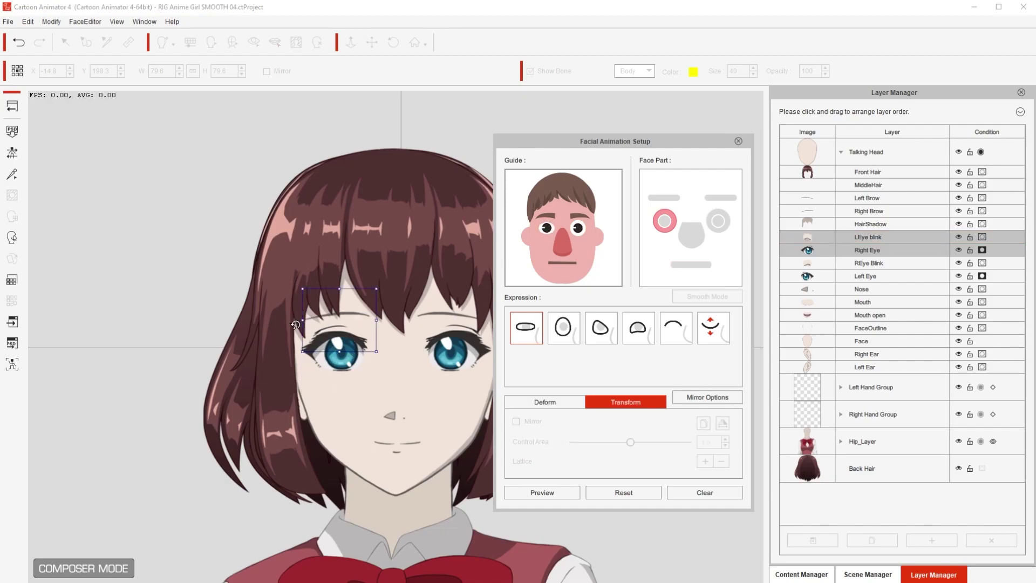
click(567, 332)
click(725, 335)
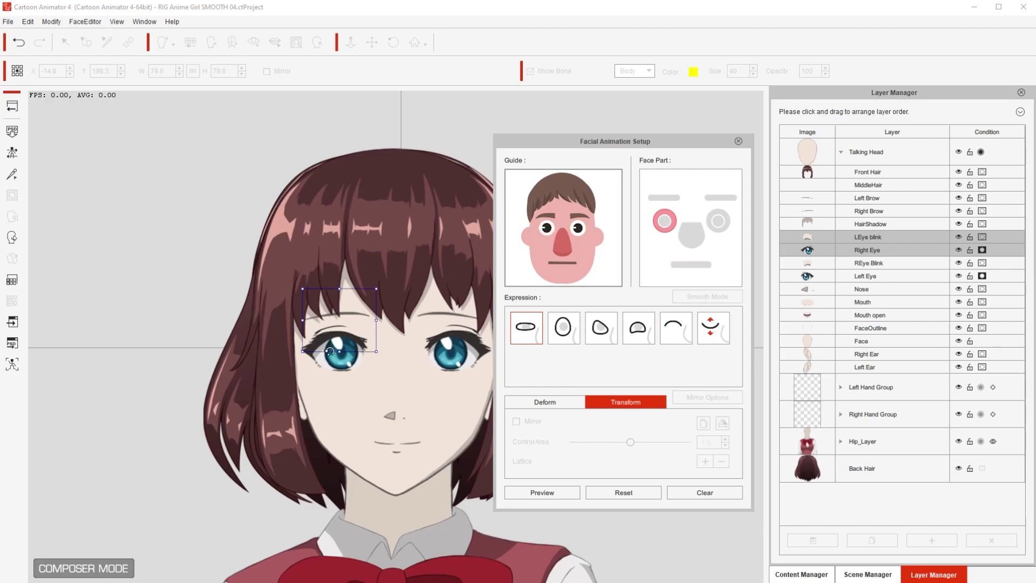
mouse_move(330, 351)
mouse_down()
mouse_move(335, 375)
mouse_move(375, 363)
mouse_move(375, 380)
mouse_move(336, 366)
mouse_up()
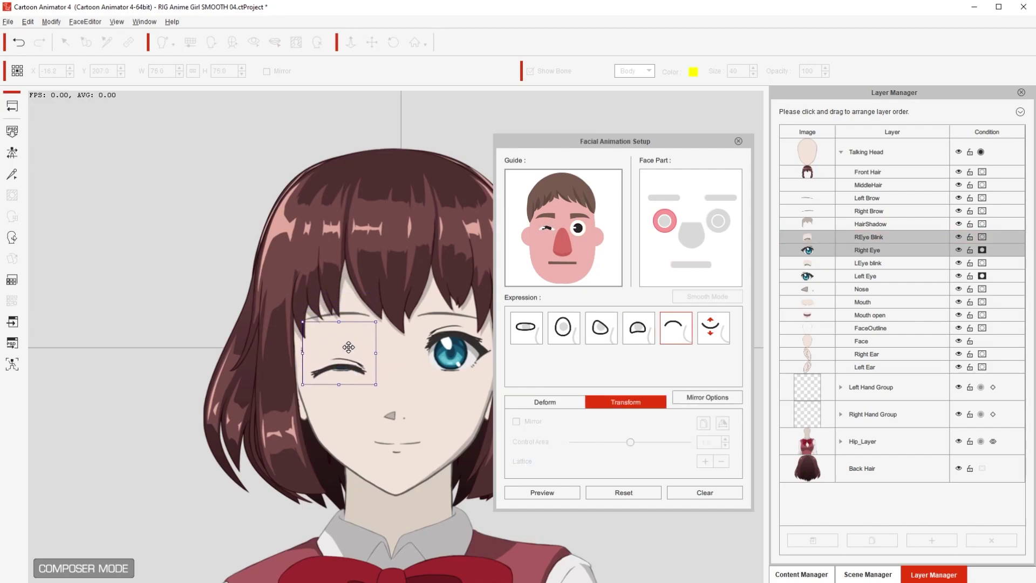
Set the left eye's closed and wink expressions to use its blink sprite.
click(459, 328)
drag(459, 327, 439, 367)
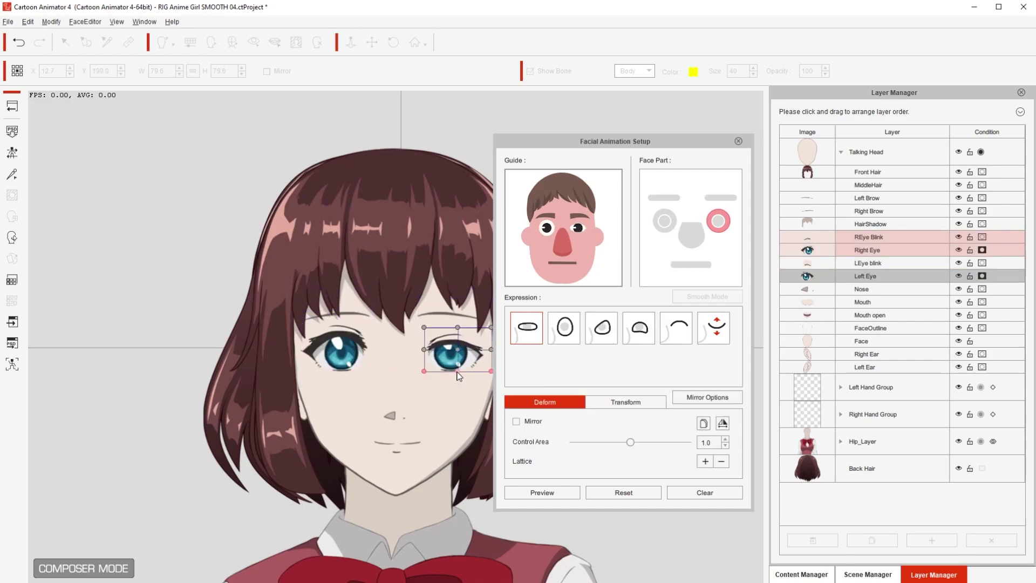
click(676, 328)
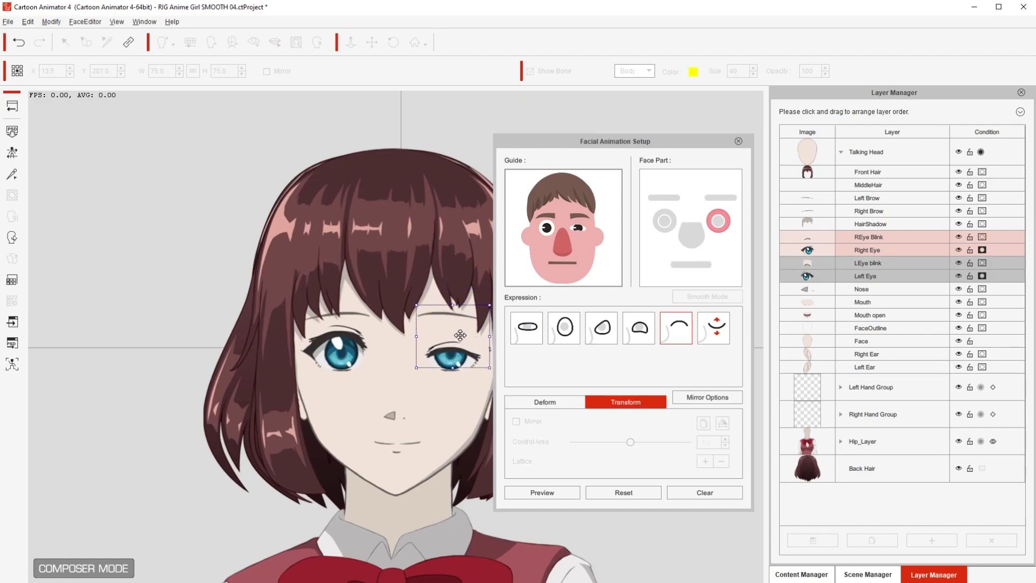
click(714, 327)
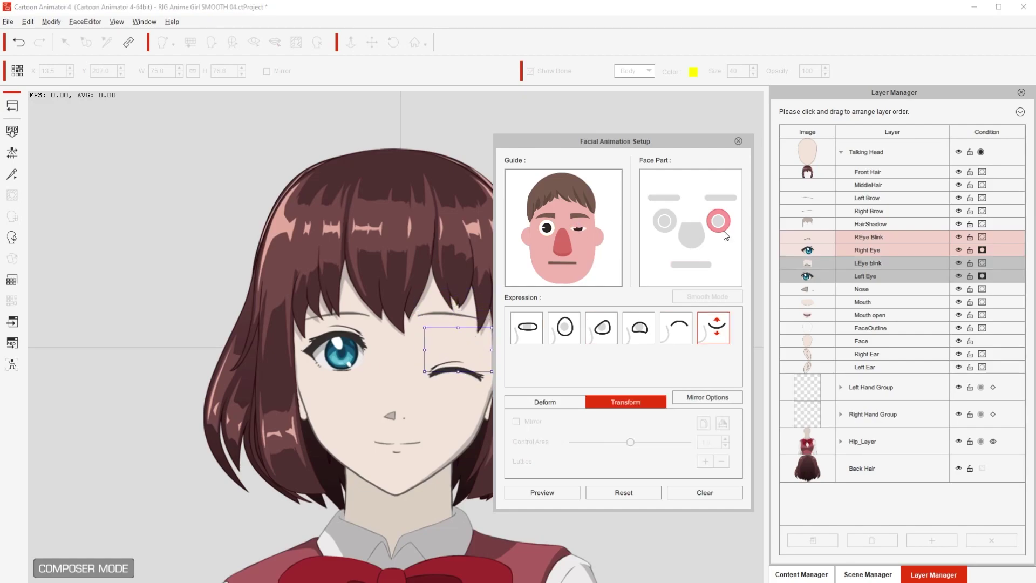
click(693, 265)
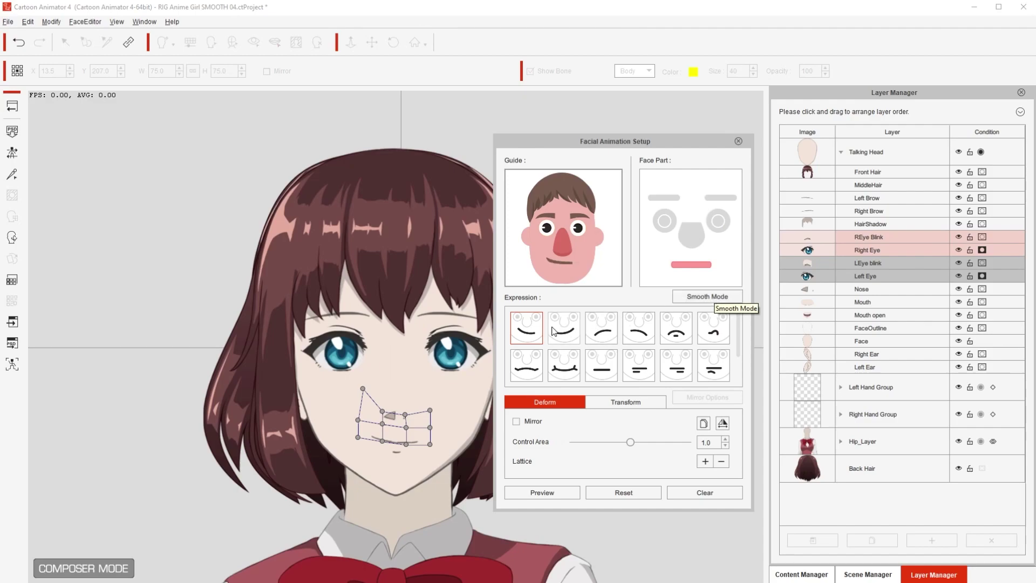
Convert the mouth to smooth mode, fit Mouth open to the second expression, and close the setup.
scroll(623, 346, down, 2)
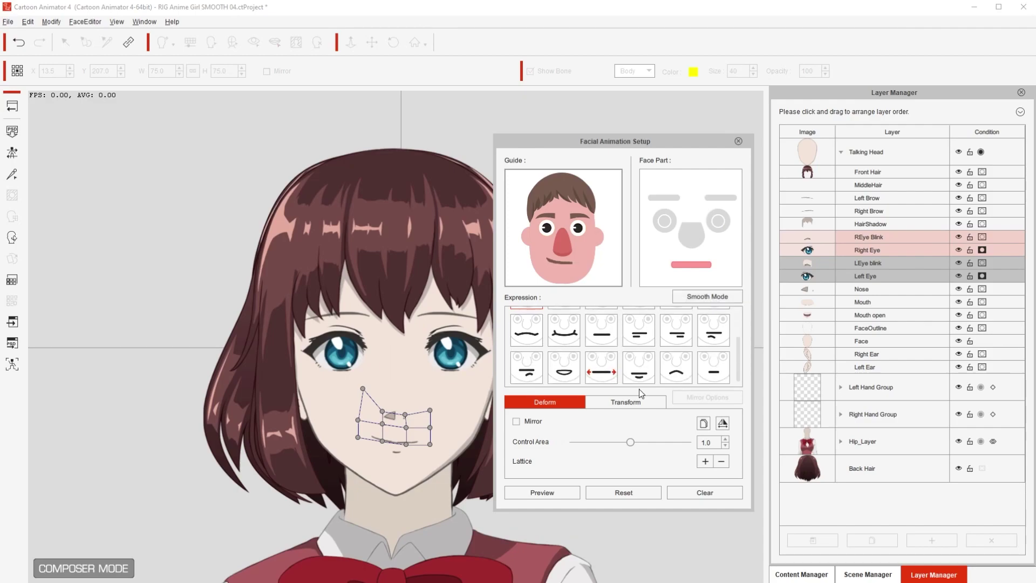
scroll(683, 361, up, 2)
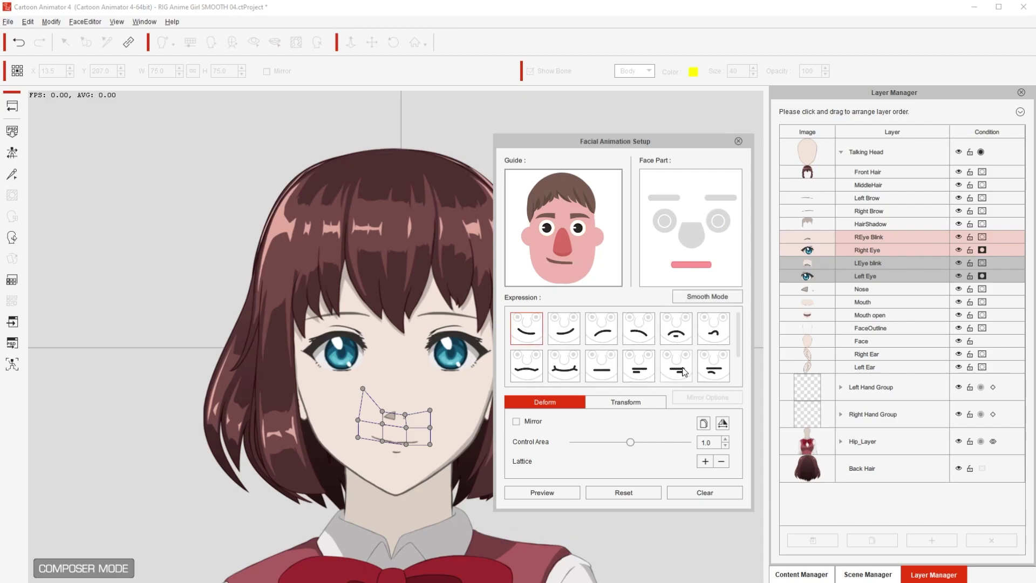
click(705, 299)
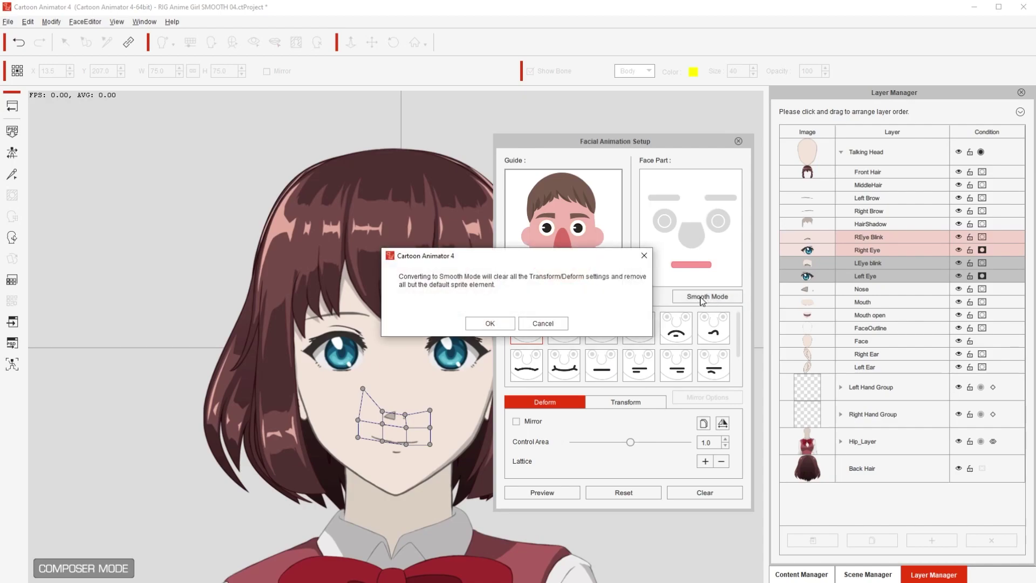
click(490, 324)
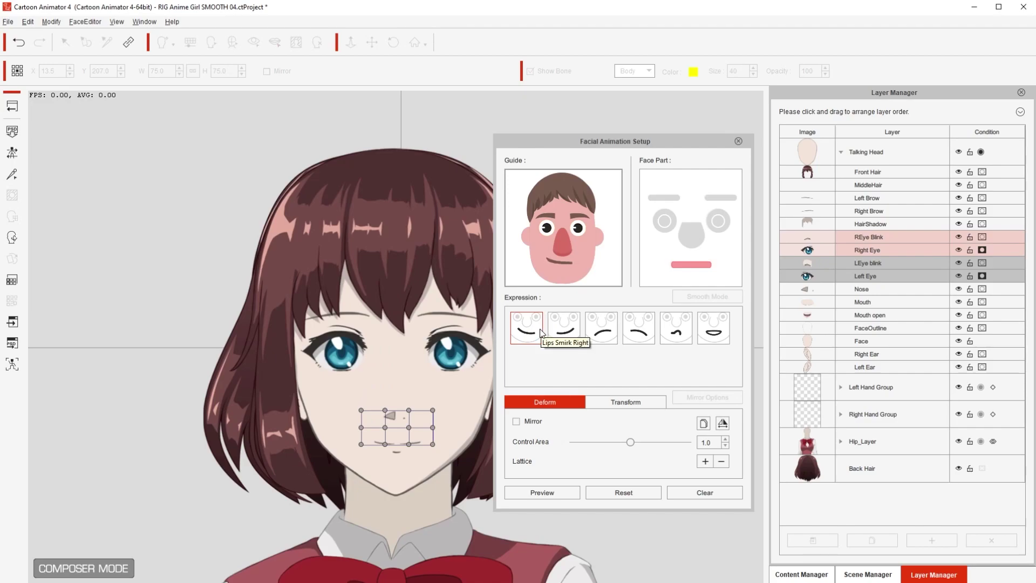
click(564, 327)
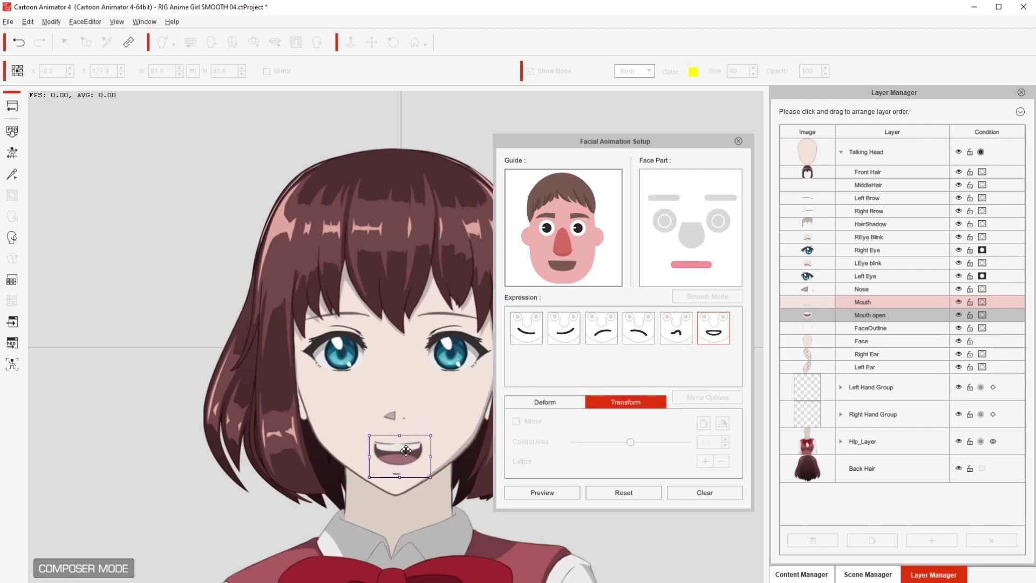
drag(405, 450, 406, 447)
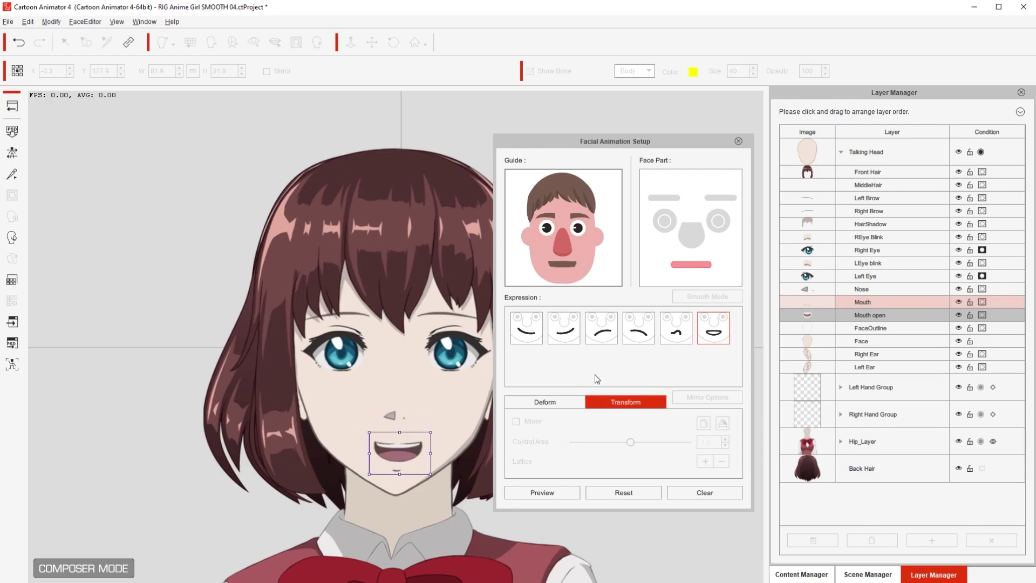
click(738, 140)
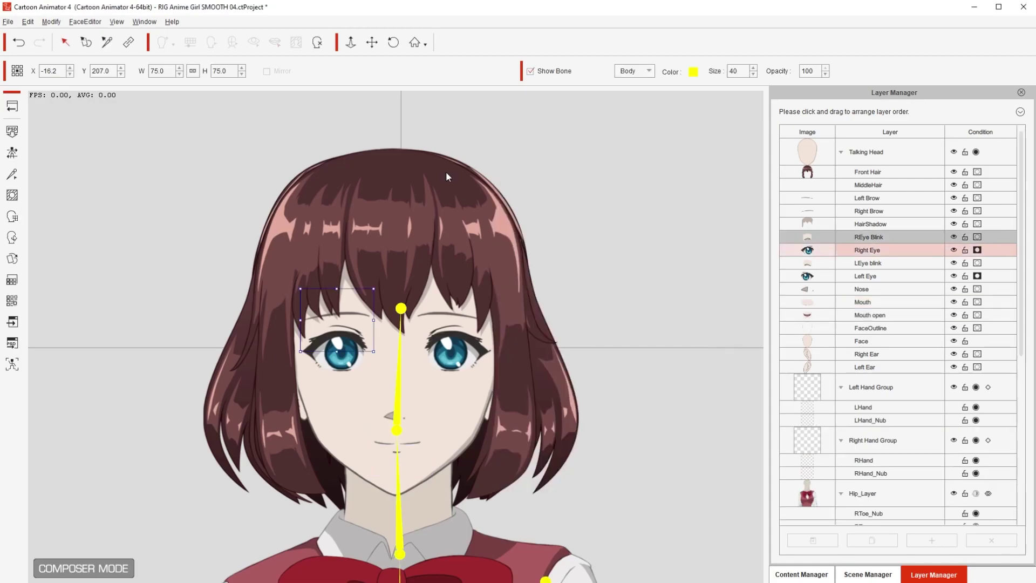
Back on the stage, open the Face Key Editor with its Detail Settings eye sliders.
click(13, 106)
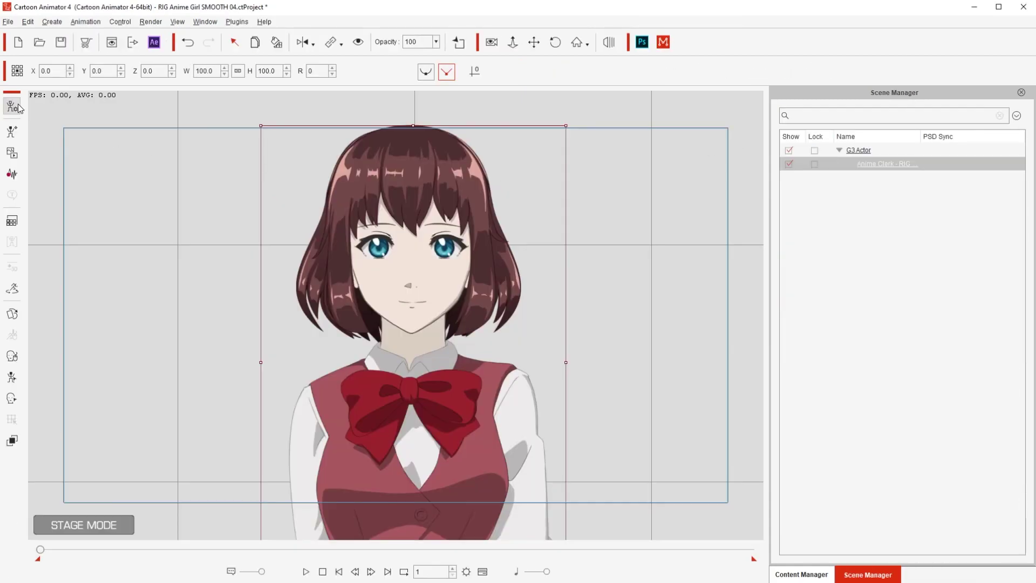
click(11, 400)
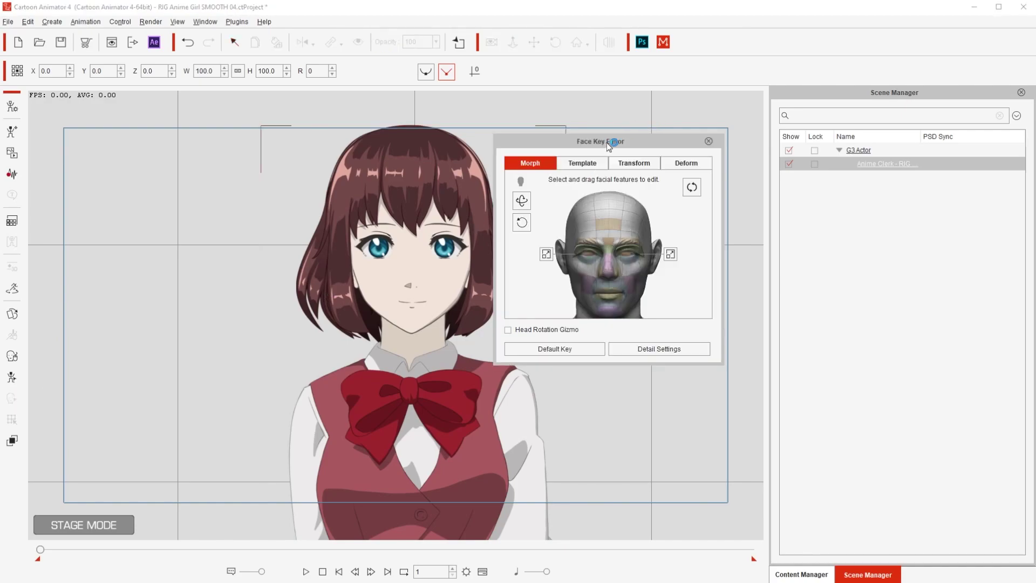
drag(607, 142, 703, 138)
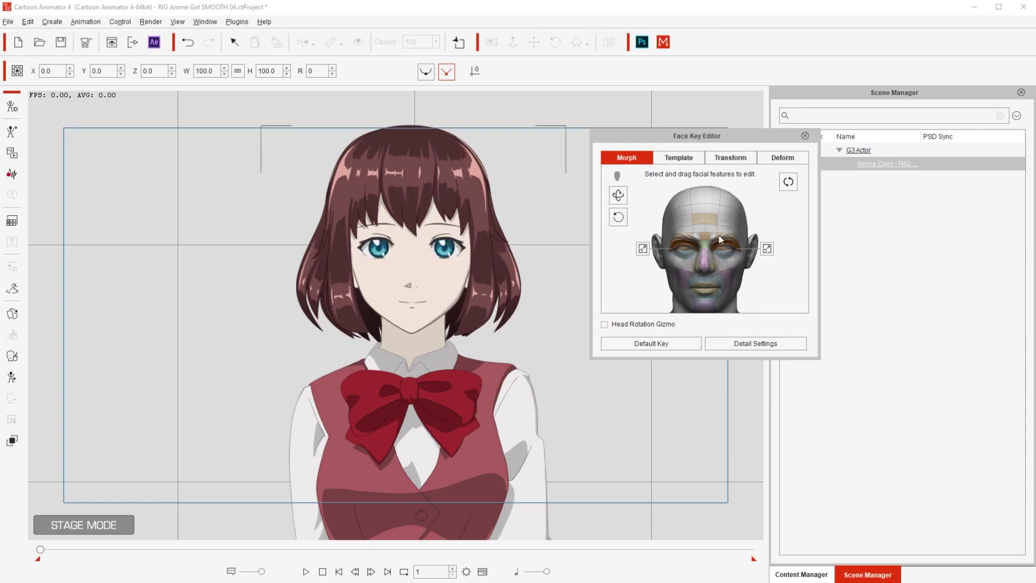
click(759, 345)
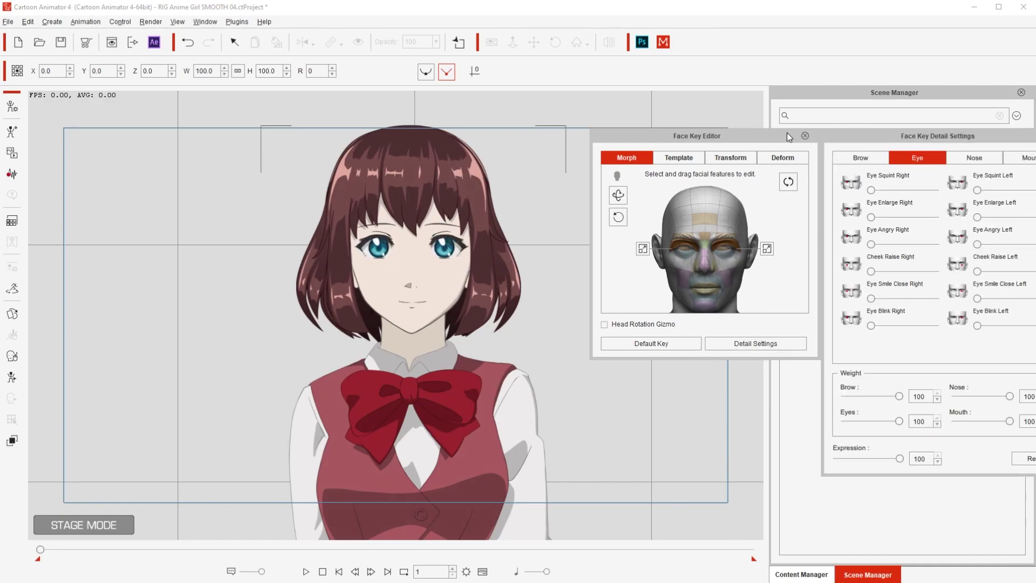